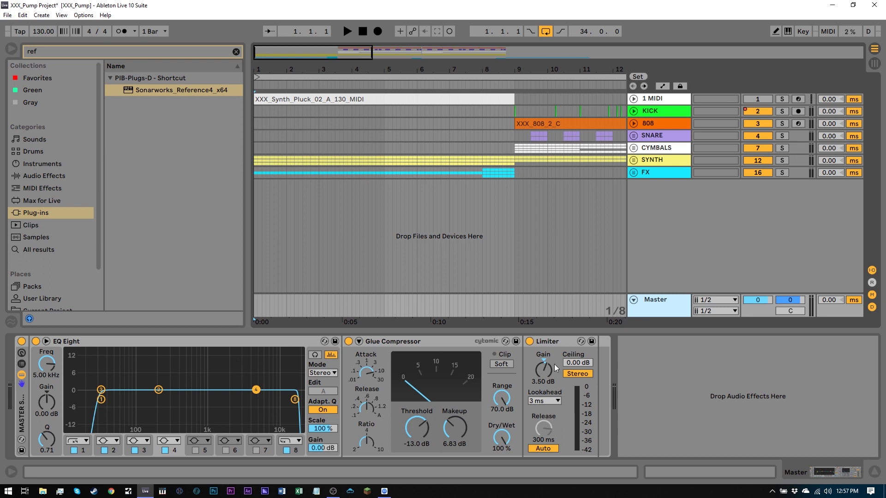
# Step: Add Sonarworks_Reference4_x64 to the Master chain and enable Studio Reference during a playback test
pyautogui.moveTo(129, 93); pyautogui.dragTo(706, 378)
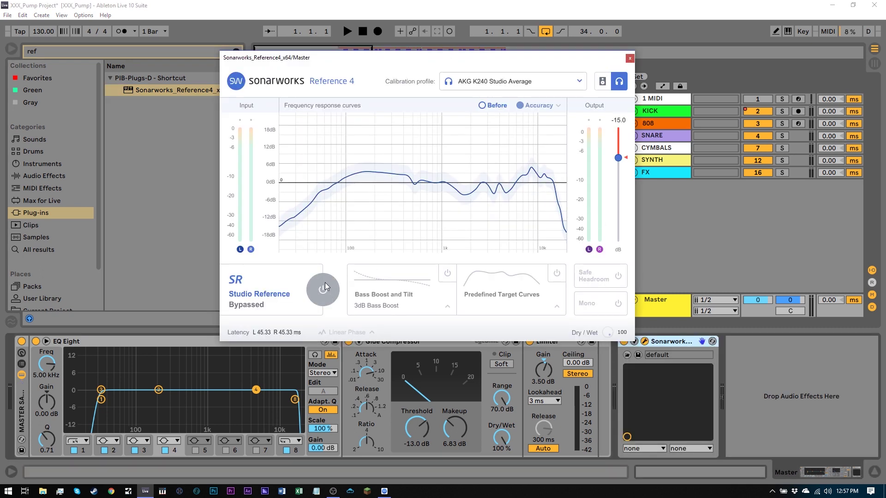
pyautogui.click(347, 31)
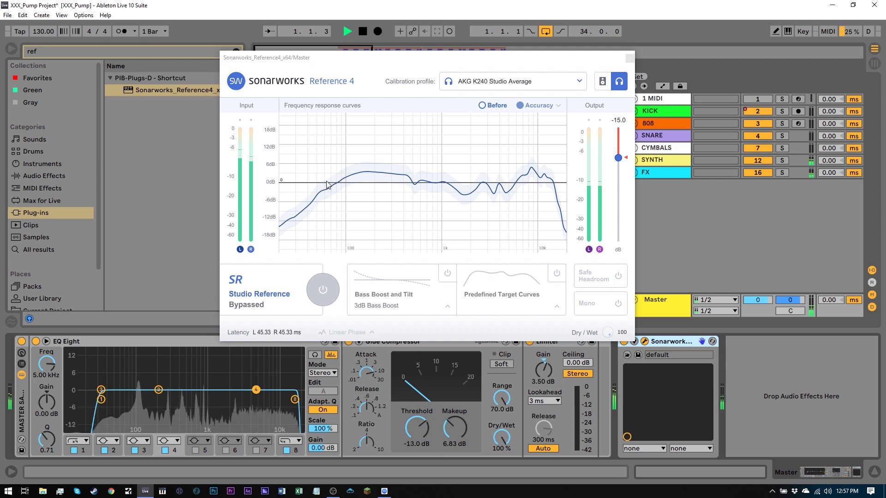
pyautogui.click(317, 291)
pyautogui.press('space')
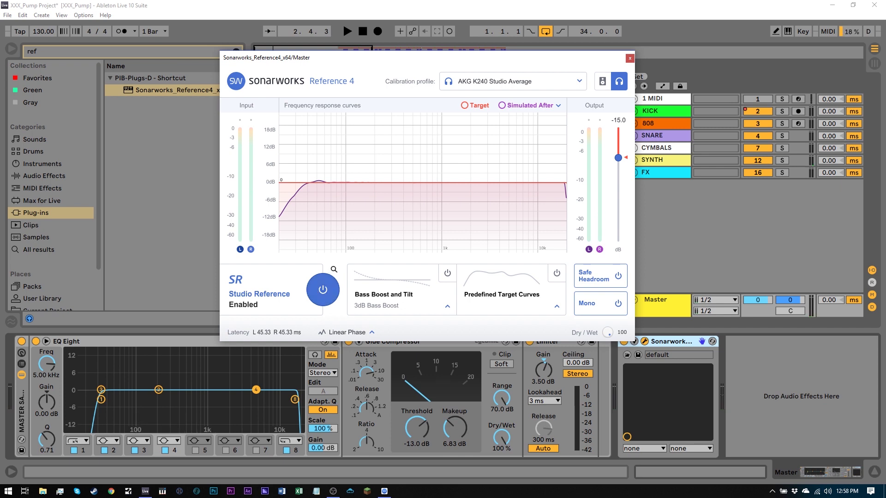
# Step: Bypass Studio Reference in the Sonarworks plug-in and switch the device off
pyautogui.moveTo(392, 62); pyautogui.dragTo(352, 48)
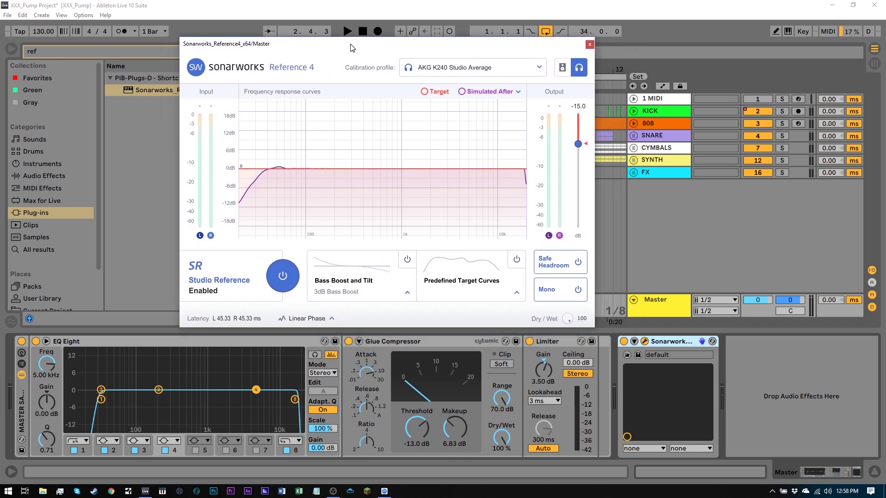
pyautogui.click(284, 278)
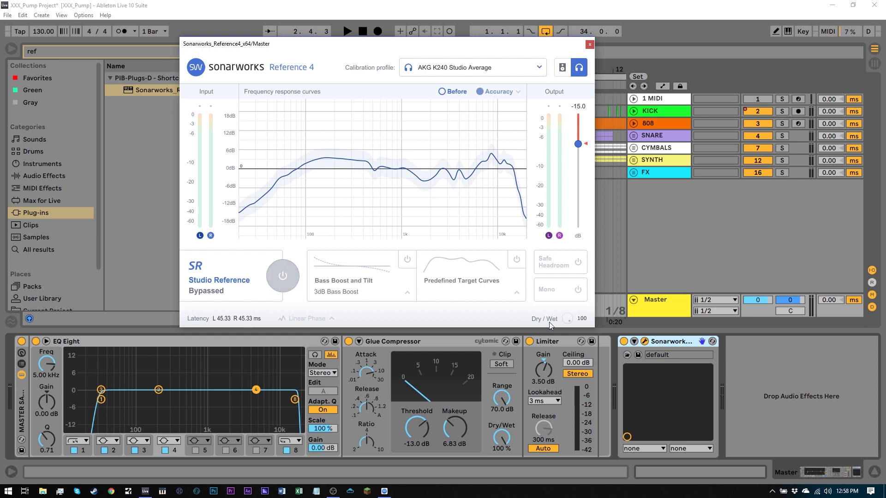
pyautogui.click(624, 342)
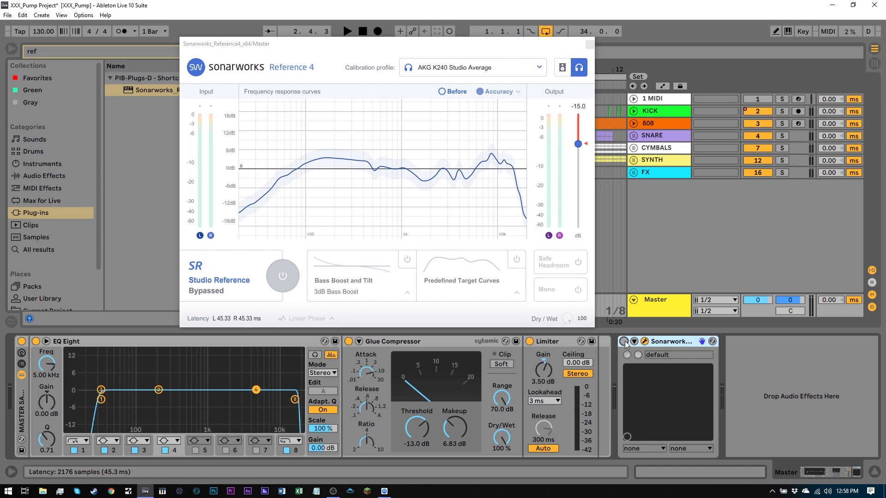
# Step: Delete the Sonarworks device, then enable Studio Reference in Systemwide with the AKG K550 MKII Average profile
pyautogui.press('Delete')
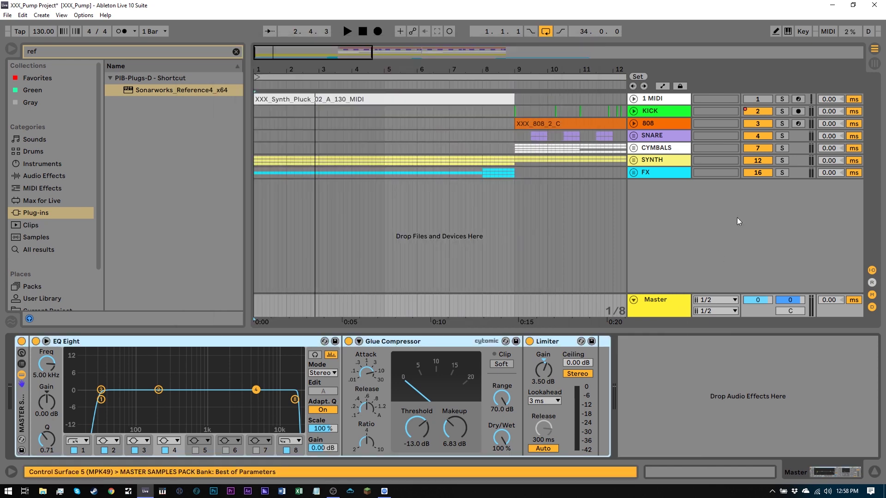
pyautogui.click(853, 6)
pyautogui.click(661, 99)
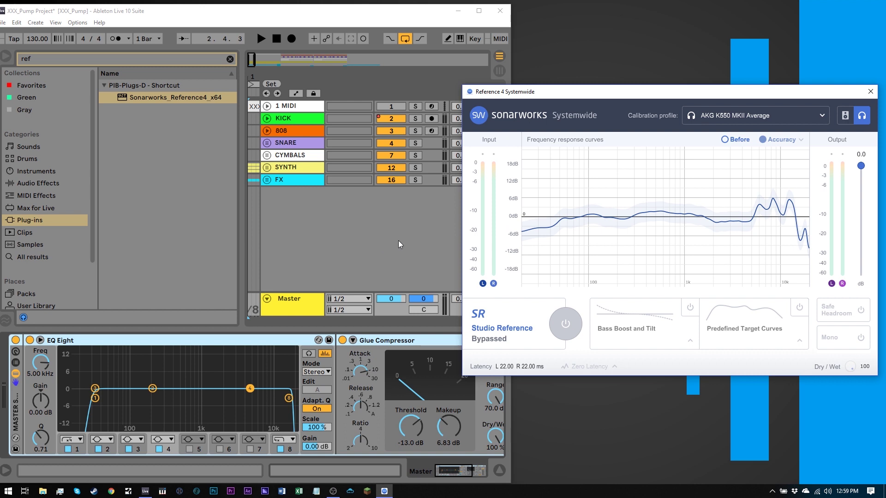
pyautogui.click(565, 324)
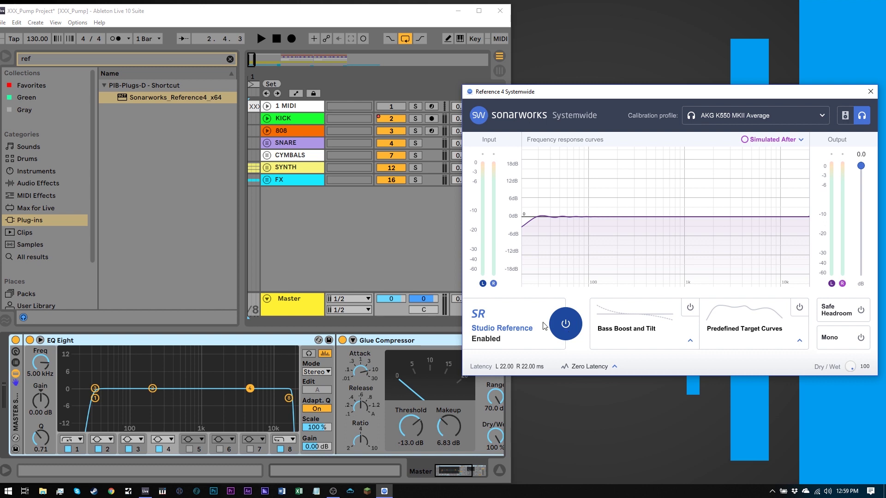
pyautogui.click(259, 39)
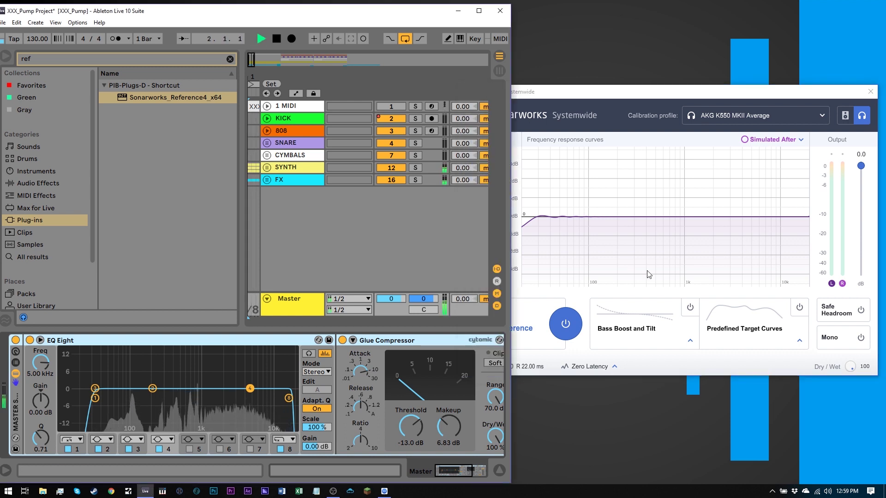
pyautogui.click(276, 39)
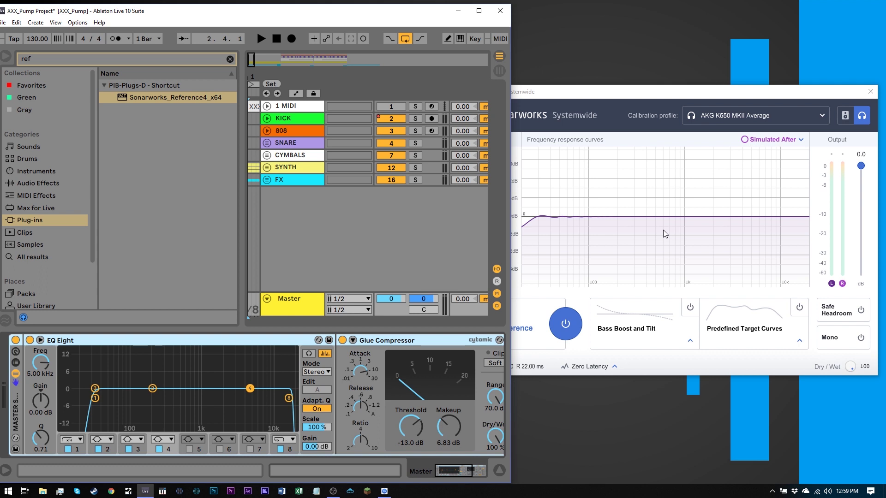
# Step: Turn Systemwide calibration off from the Sonarworks tray popup
pyautogui.click(771, 495)
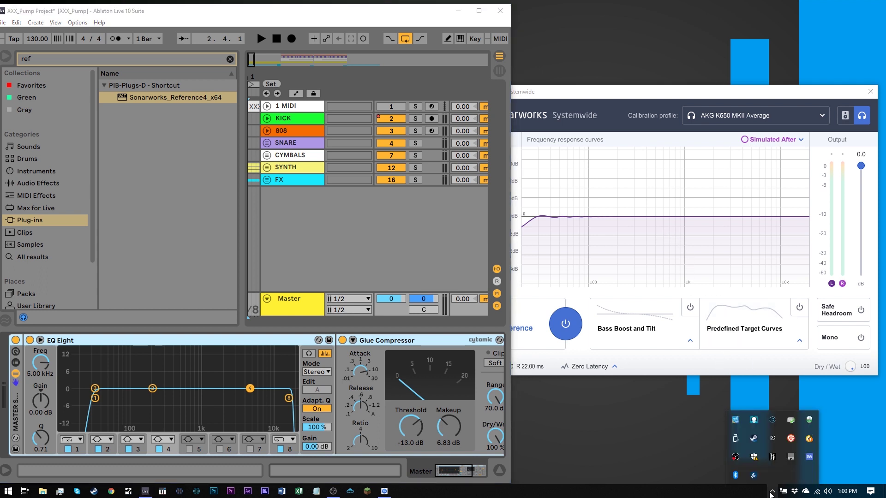
pyautogui.click(808, 457)
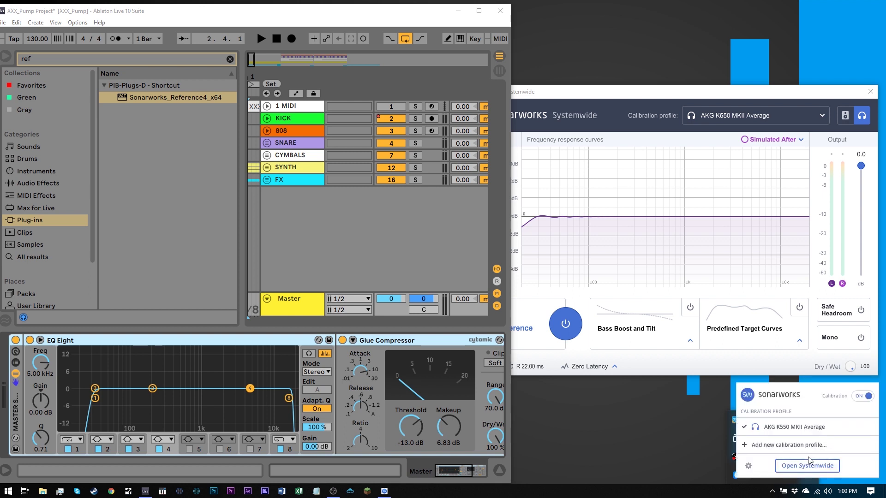
pyautogui.click(861, 398)
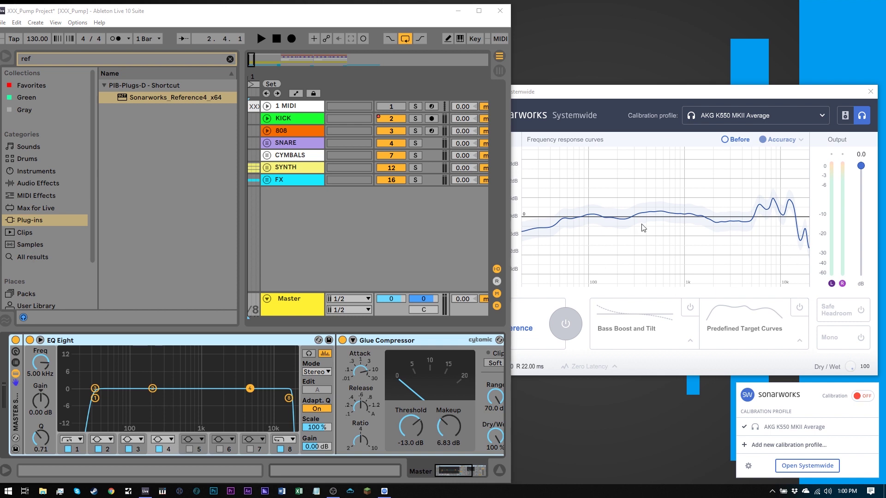
# Step: Reopen the full Systemwide window from the tray popup and switch Studio Reference back on
pyautogui.click(772, 492)
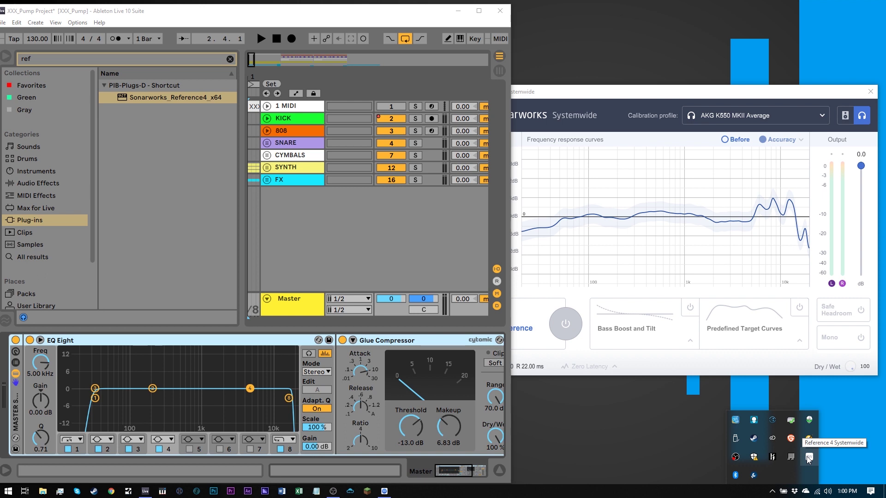
pyautogui.click(809, 458)
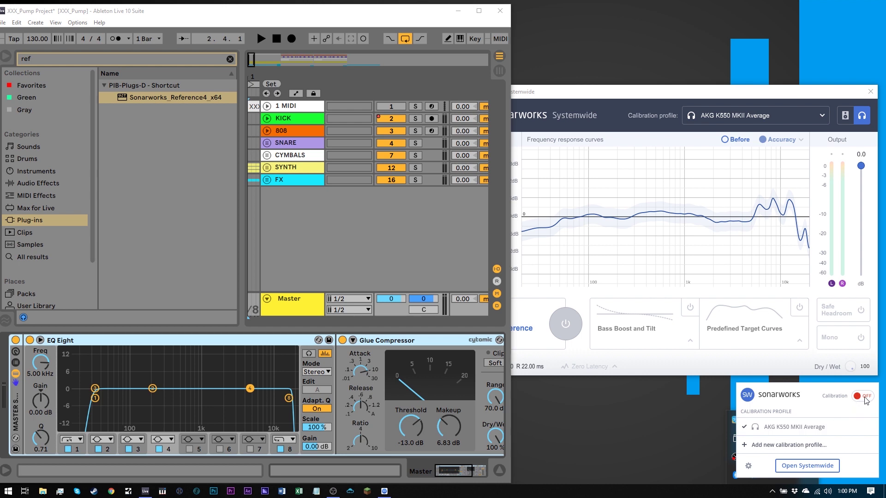
pyautogui.click(573, 330)
pyautogui.click(572, 329)
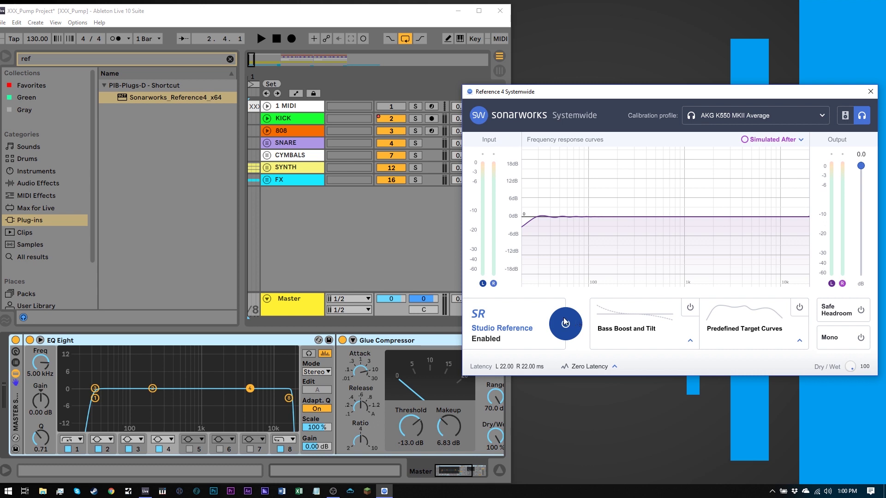
# Step: In Audio preferences, set the output device to Speakers (Sonarworks Virtual Audio Device) Wave
pyautogui.click(78, 23)
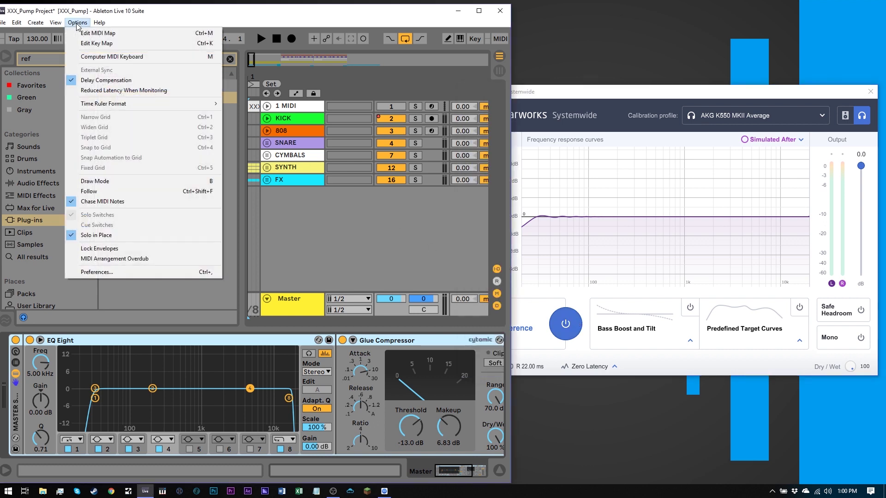
pyautogui.click(112, 271)
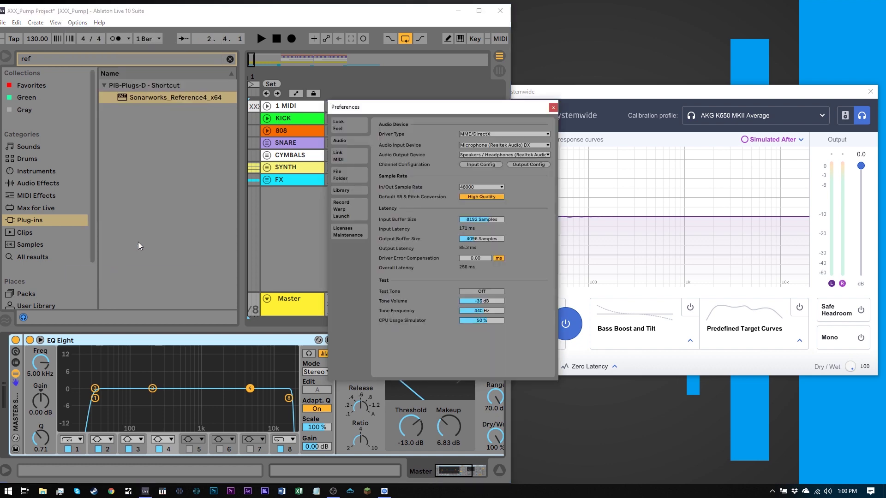
pyautogui.moveTo(375, 108); pyautogui.dragTo(199, 97)
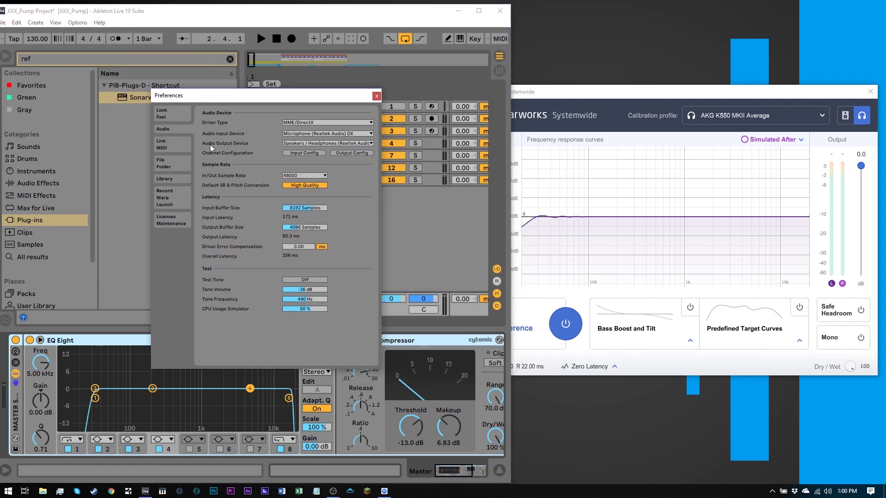
pyautogui.click(289, 144)
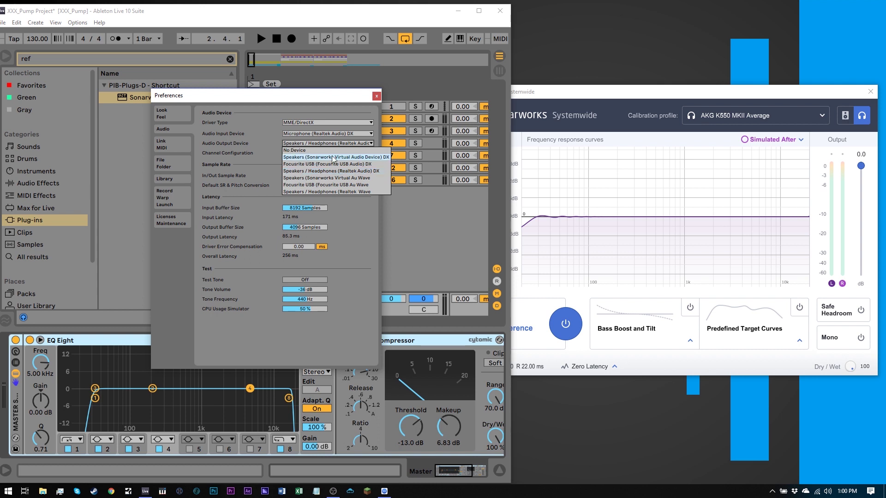
pyautogui.click(303, 178)
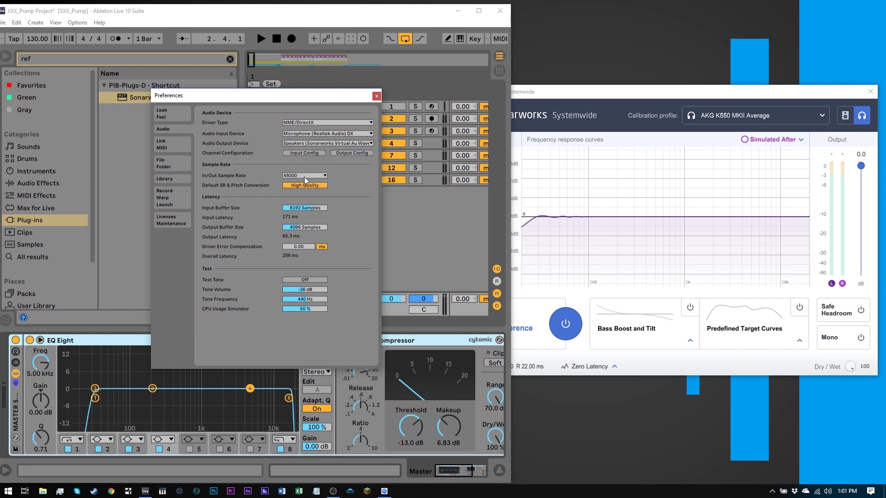
# Step: Play the project and compare bypassed versus enabled Studio Reference in Systemwide, leaving it enabled
pyautogui.click(259, 39)
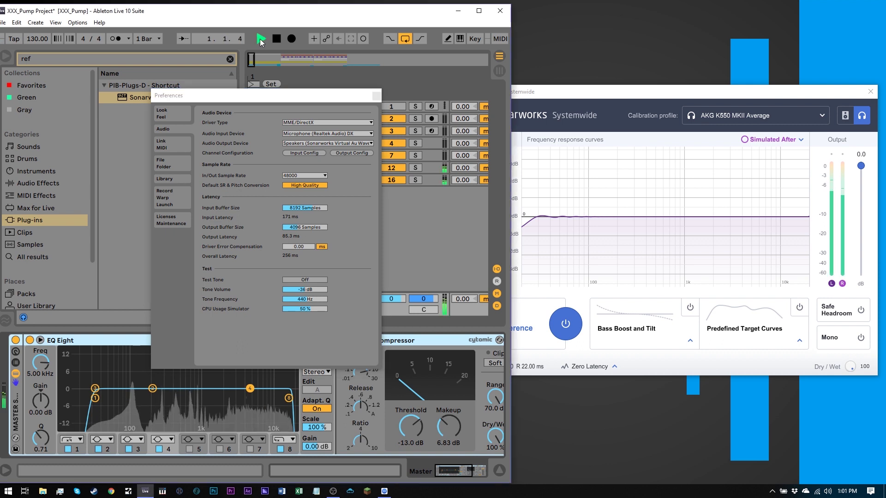
pyautogui.click(598, 141)
pyautogui.click(565, 324)
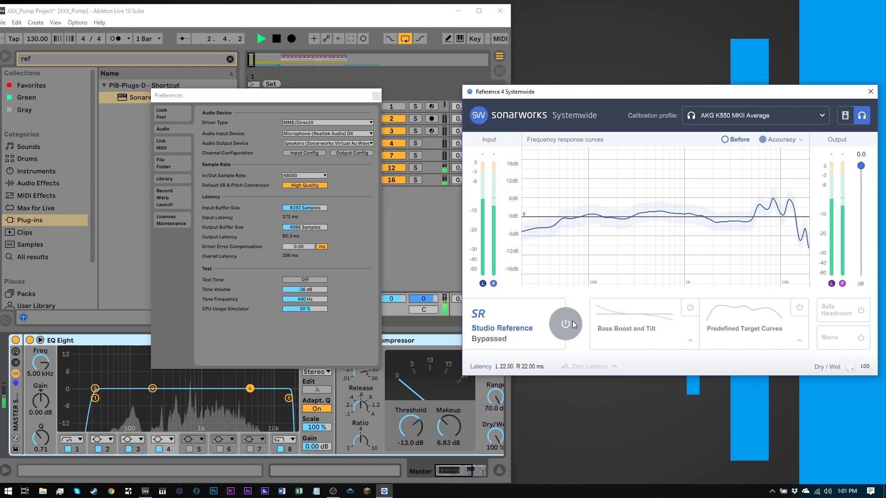
pyautogui.click(571, 324)
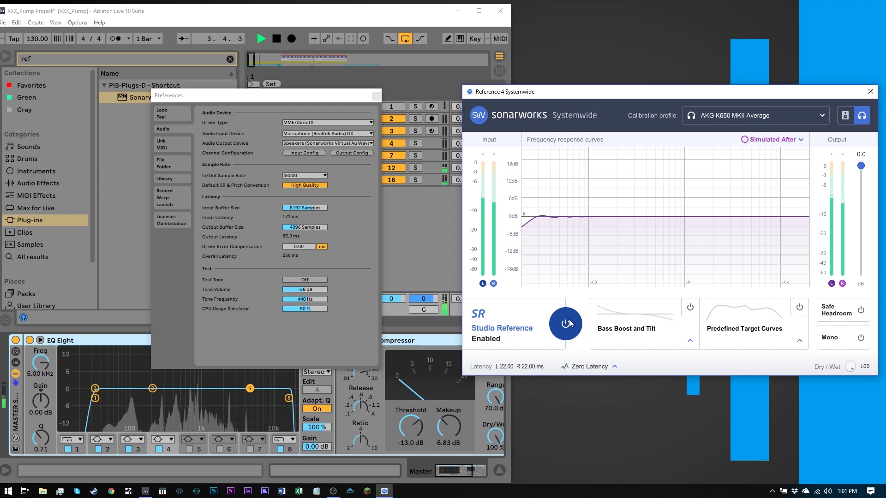
pyautogui.click(776, 251)
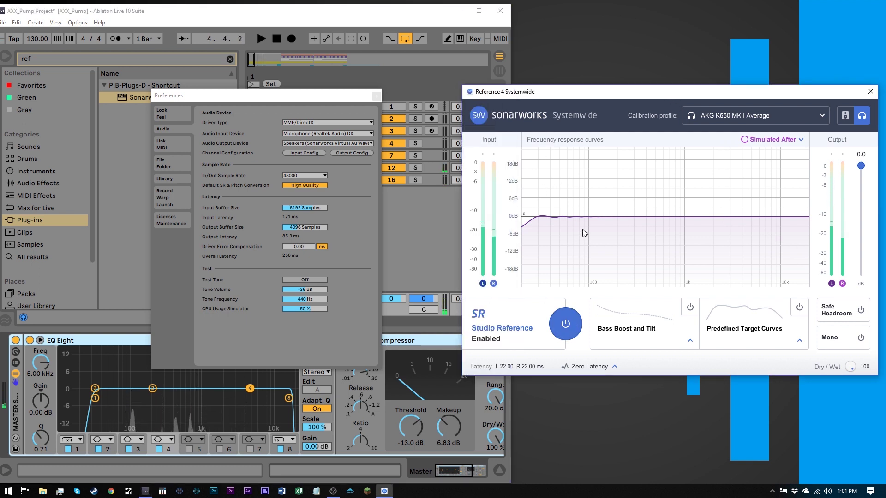